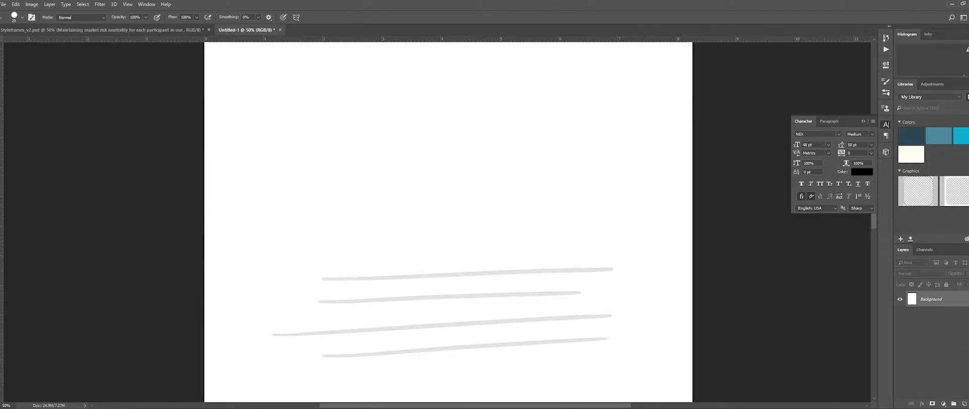
- Add a new empty layer and paint two horizontal black test strokes across the canvas
{"action": "left_click", "coordinate": [954, 404]}
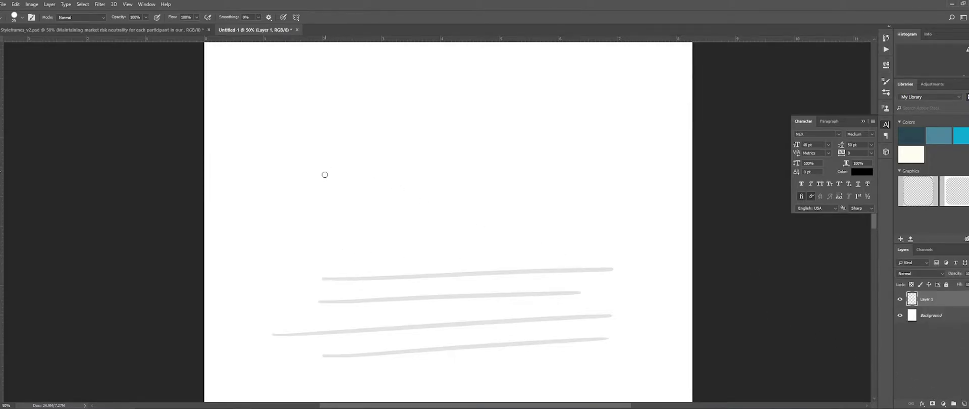
{"action": "left_click_drag", "start_coordinate": [298, 221], "coordinate": [525, 206]}
{"action": "mouse_move", "coordinate": [257, 224]}
{"action": "left_mouse_down"}
{"action": "mouse_move", "coordinate": [539, 220]}
{"action": "mouse_move", "coordinate": [566, 232]}
{"action": "mouse_move", "coordinate": [259, 220]}
{"action": "mouse_move", "coordinate": [531, 209]}
{"action": "left_mouse_up"}
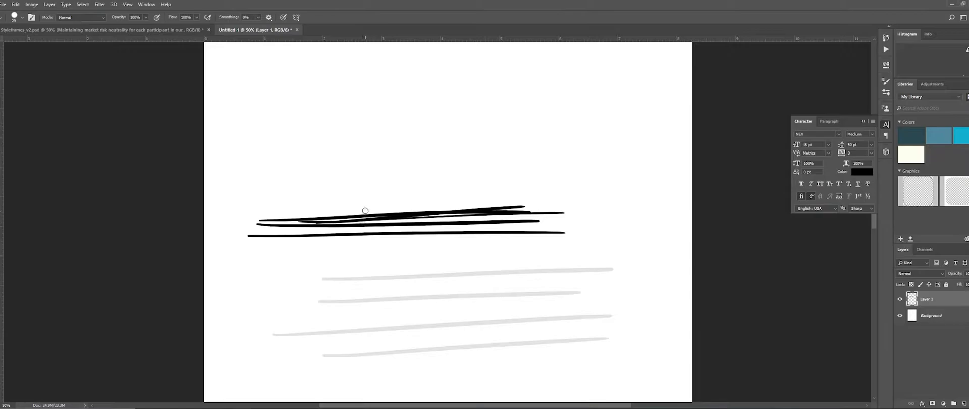
{"action": "mouse_move", "coordinate": [398, 124]}
{"action": "left_mouse_down"}
{"action": "mouse_move", "coordinate": [381, 173]}
{"action": "mouse_move", "coordinate": [266, 186]}
{"action": "mouse_move", "coordinate": [408, 112]}
{"action": "mouse_move", "coordinate": [437, 190]}
{"action": "mouse_move", "coordinate": [480, 201]}
{"action": "left_mouse_up"}
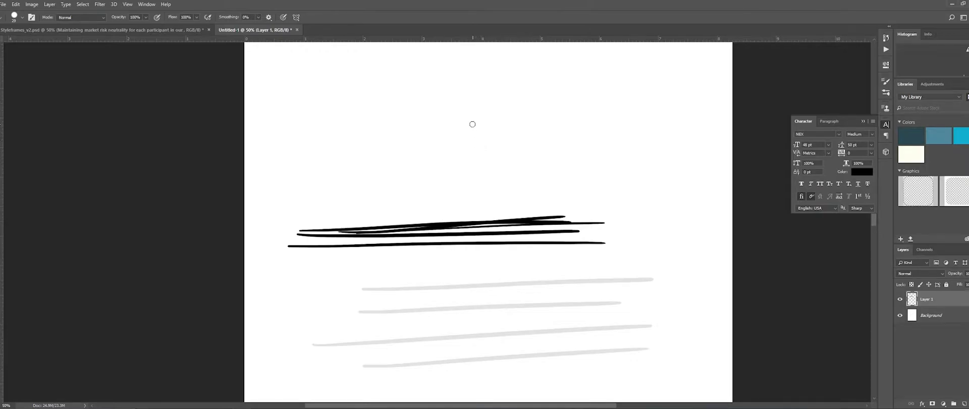
- Draw a rough circle above the lines and three diagonal hatching strokes across them
{"action": "mouse_move", "coordinate": [485, 110]}
{"action": "left_mouse_down"}
{"action": "mouse_move", "coordinate": [456, 188]}
{"action": "mouse_move", "coordinate": [549, 161]}
{"action": "mouse_move", "coordinate": [506, 122]}
{"action": "mouse_move", "coordinate": [482, 159]}
{"action": "mouse_move", "coordinate": [432, 183]}
{"action": "mouse_move", "coordinate": [445, 202]}
{"action": "mouse_move", "coordinate": [378, 207]}
{"action": "mouse_move", "coordinate": [416, 221]}
{"action": "left_mouse_up"}
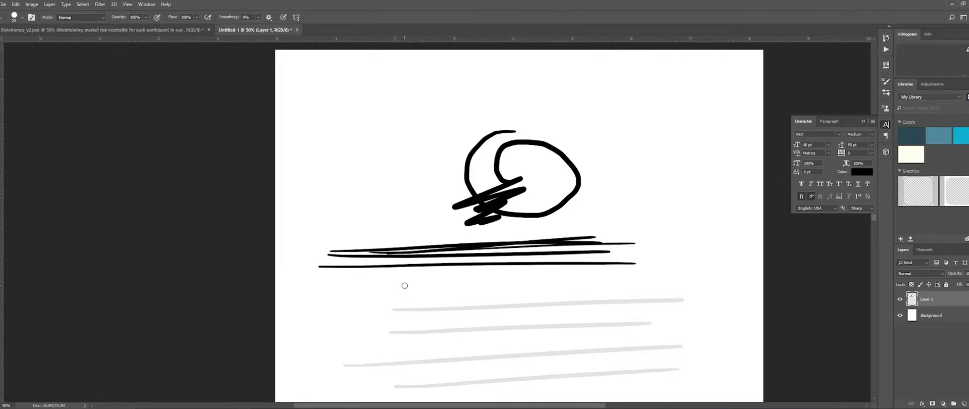
{"action": "mouse_move", "coordinate": [421, 223]}
{"action": "left_mouse_down"}
{"action": "mouse_move", "coordinate": [388, 288]}
{"action": "mouse_move", "coordinate": [404, 281]}
{"action": "left_mouse_up"}
{"action": "left_click_drag", "start_coordinate": [460, 224], "coordinate": [426, 289]}
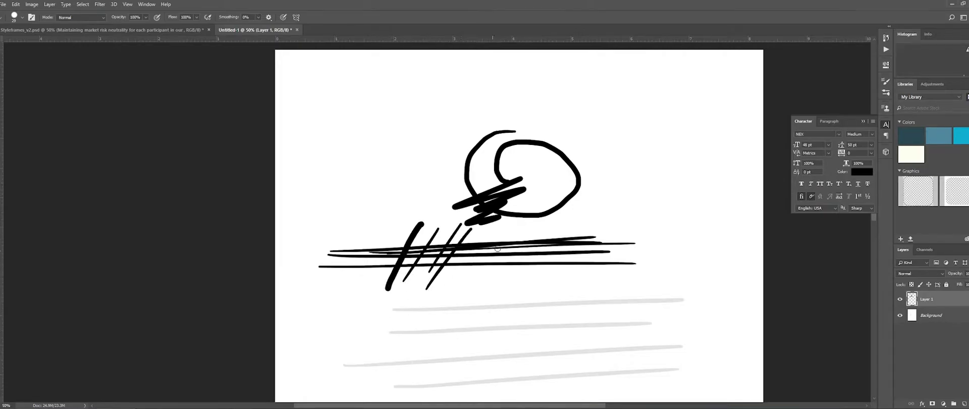
{"action": "mouse_move", "coordinate": [518, 227]}
{"action": "left_mouse_down"}
{"action": "mouse_move", "coordinate": [459, 286]}
{"action": "mouse_move", "coordinate": [500, 274]}
{"action": "left_mouse_up"}
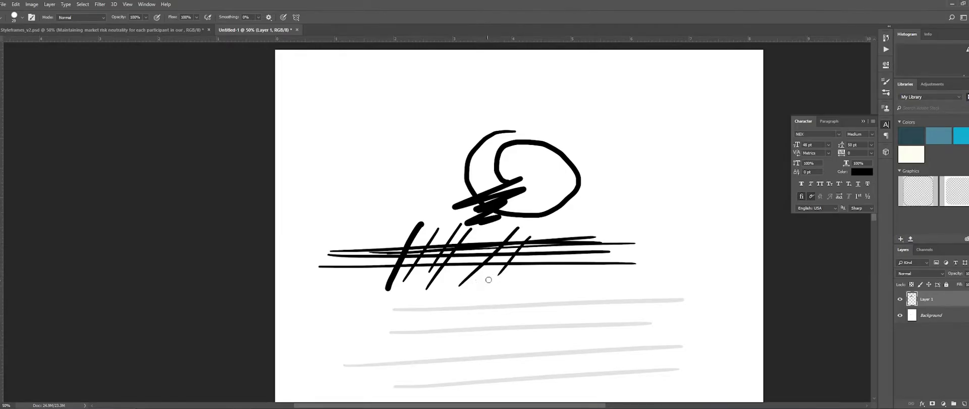
- Add horizontal, thin diagonal and curved strokes below the hatching
{"action": "left_click_drag", "start_coordinate": [432, 286], "coordinate": [528, 282]}
{"action": "mouse_move", "coordinate": [448, 299]}
{"action": "left_mouse_down"}
{"action": "mouse_move", "coordinate": [531, 300]}
{"action": "mouse_move", "coordinate": [494, 310]}
{"action": "left_mouse_up"}
{"action": "mouse_move", "coordinate": [553, 283]}
{"action": "left_mouse_down"}
{"action": "mouse_move", "coordinate": [511, 310]}
{"action": "mouse_move", "coordinate": [525, 306]}
{"action": "left_mouse_up"}
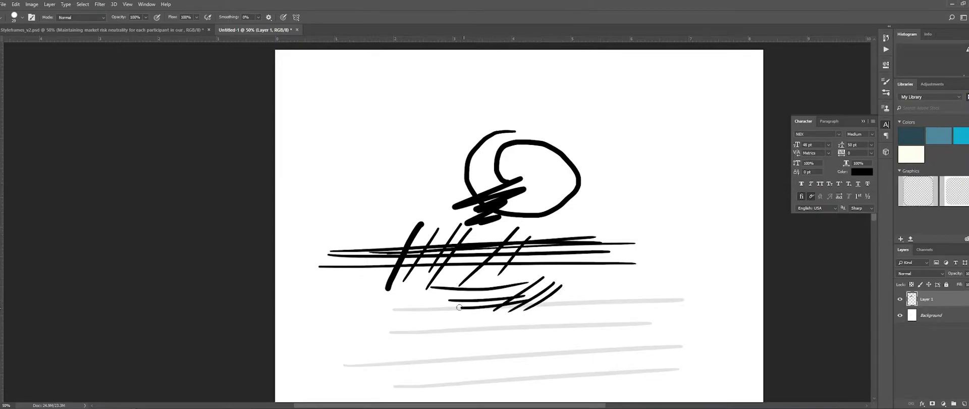
{"action": "left_click_drag", "start_coordinate": [439, 283], "coordinate": [475, 318]}
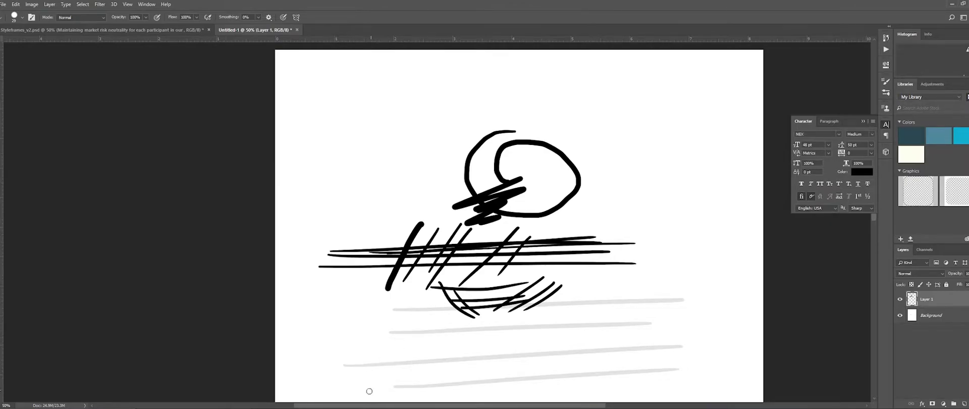
{"action": "mouse_move", "coordinate": [337, 406]}
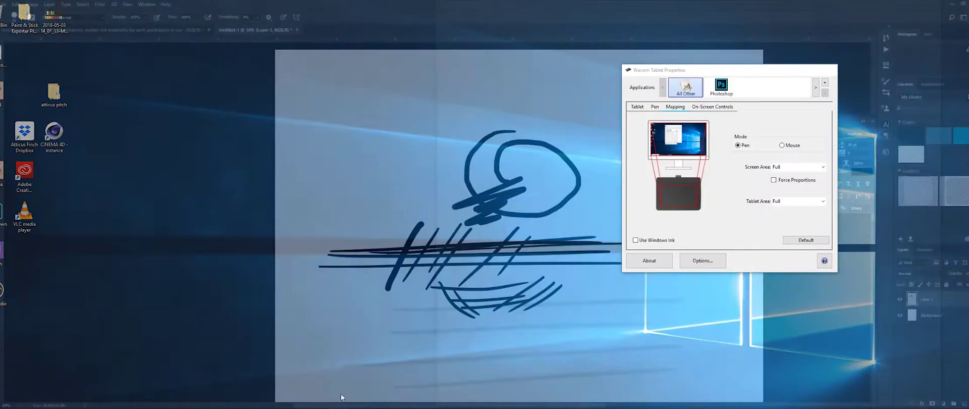
- Bring Wacom Tablet Properties forward, shift it slightly left, and close it
{"action": "left_click", "coordinate": [340, 395]}
{"action": "left_click_drag", "start_coordinate": [695, 70], "coordinate": [656, 71]}
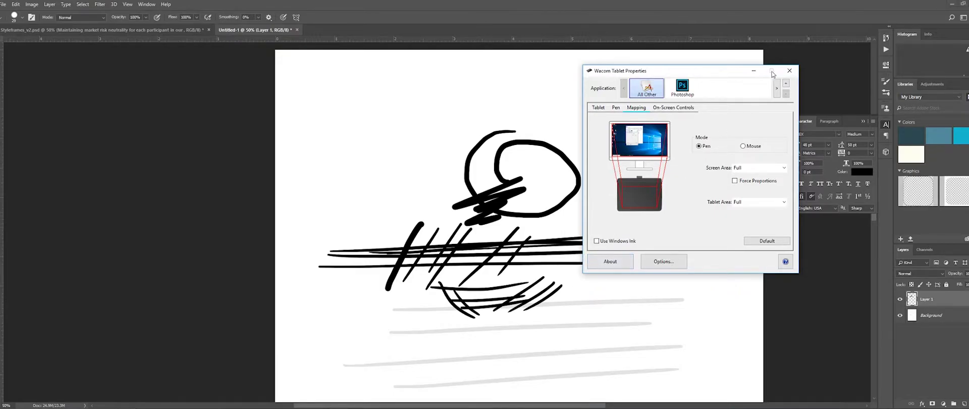
{"action": "left_click", "coordinate": [754, 71]}
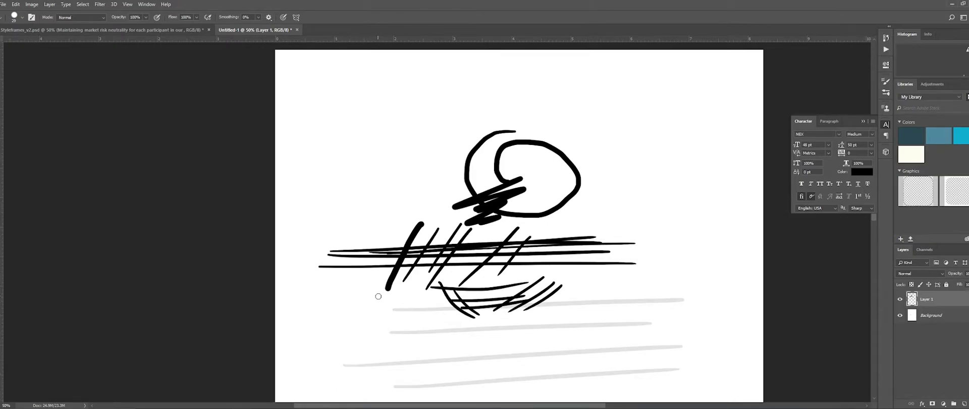
- Bring the PSUserConfig Notepad file forward, move it right, and select all its text
{"action": "mouse_move", "coordinate": [323, 406]}
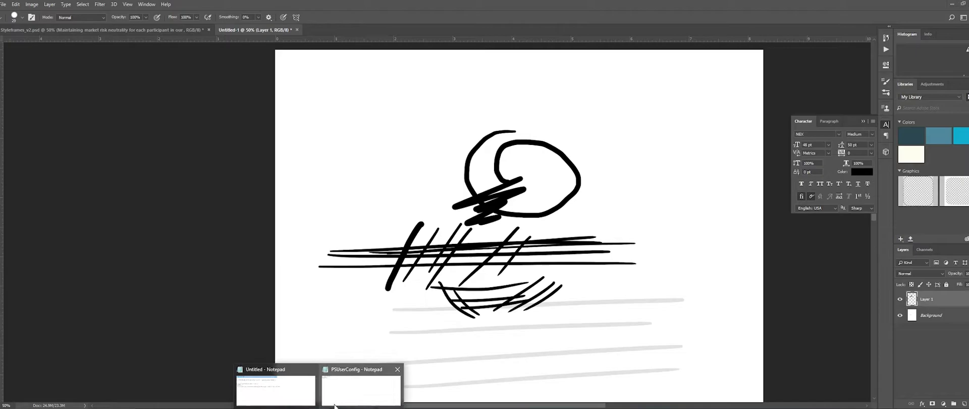
{"action": "left_click", "coordinate": [368, 382]}
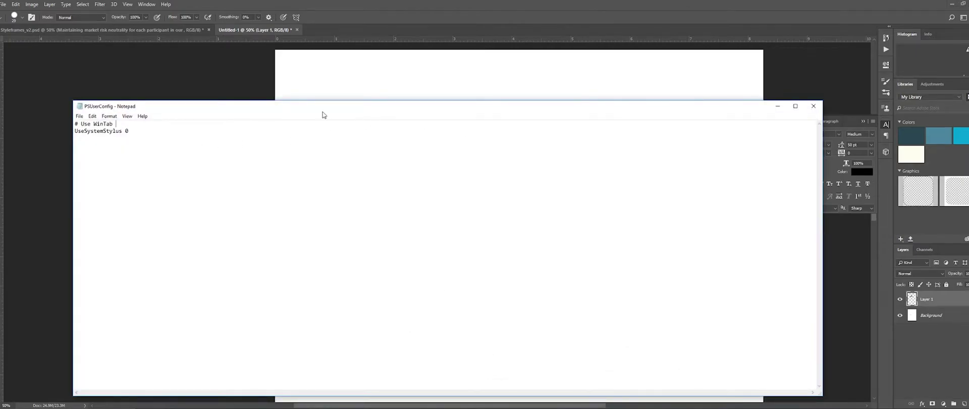
{"action": "left_click_drag", "start_coordinate": [323, 115], "coordinate": [453, 109]}
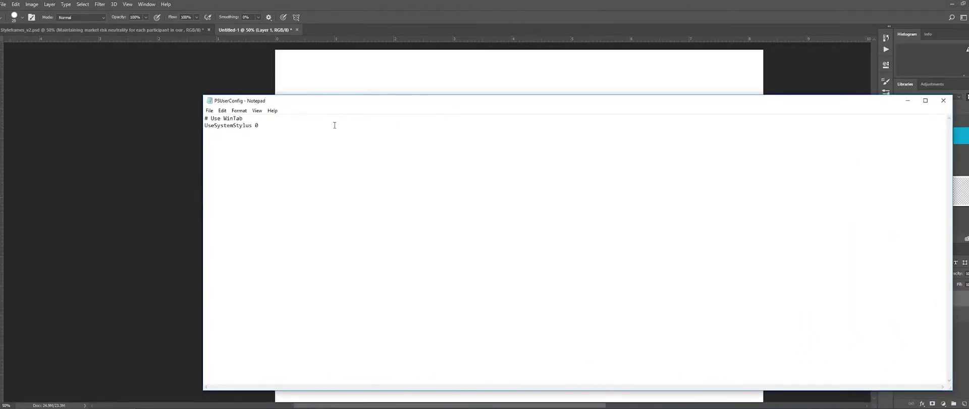
{"action": "key", "text": "ctrl+a"}
{"action": "left_click", "coordinate": [255, 152]}
- Highlight the UseSystemStylus 0 value and both config lines, then move the window right
{"action": "key", "text": "shift+End"}
{"action": "key", "text": "ctrl+a"}
{"action": "left_click", "coordinate": [255, 137]}
{"action": "left_click_drag", "start_coordinate": [299, 107], "coordinate": [343, 107]}
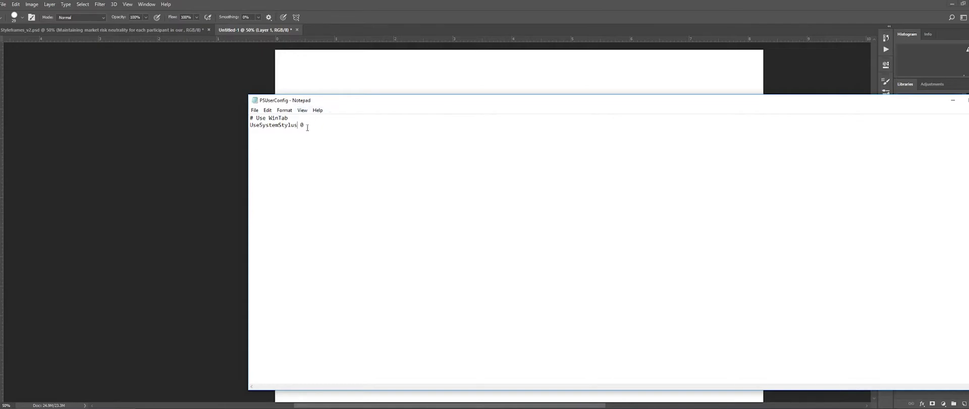
{"action": "left_click_drag", "start_coordinate": [308, 128], "coordinate": [251, 118]}
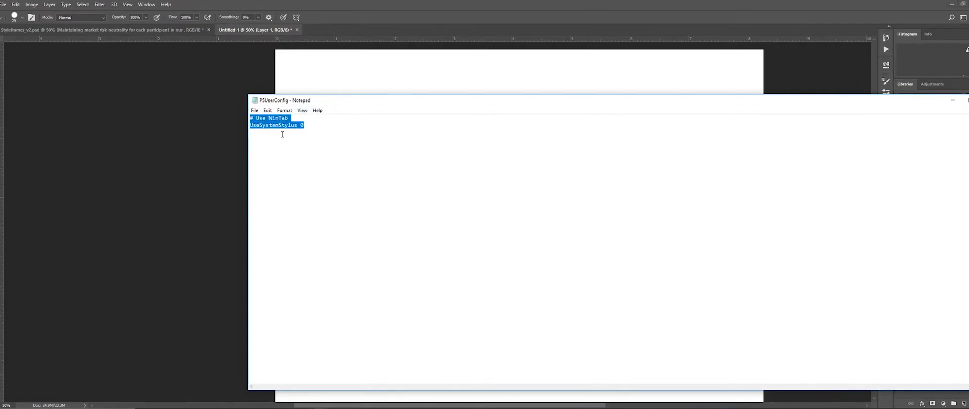
{"action": "left_click_drag", "start_coordinate": [377, 106], "coordinate": [414, 121]}
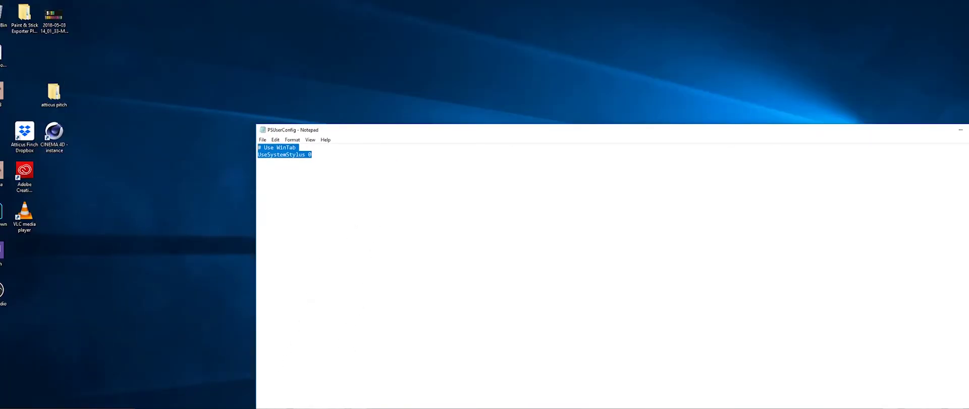
- Arrange the untitled notes and PSUserConfig Notepad windows side by side
{"action": "mouse_move", "coordinate": [322, 407]}
{"action": "left_click", "coordinate": [265, 385]}
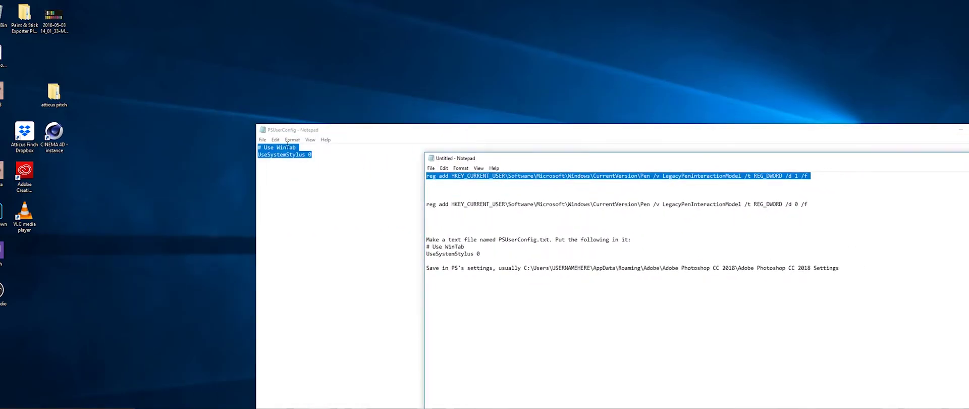
{"action": "left_click", "coordinate": [347, 130]}
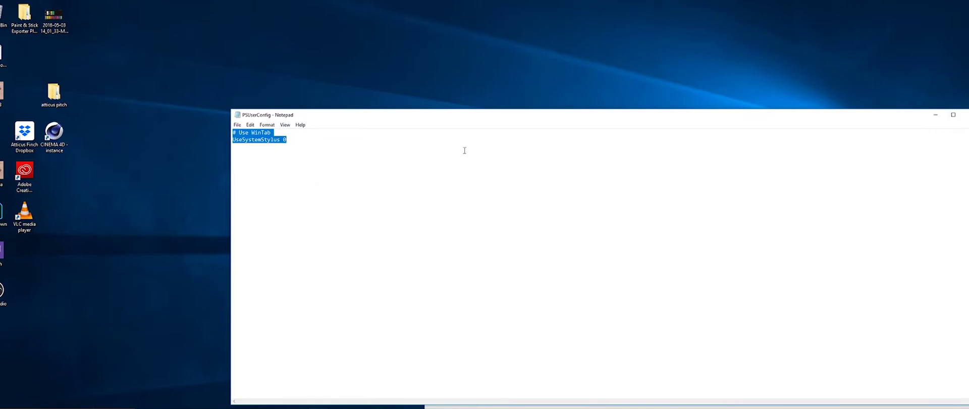
{"action": "left_click_drag", "start_coordinate": [742, 111], "coordinate": [535, 146]}
{"action": "left_click_drag", "start_coordinate": [844, 167], "coordinate": [631, 84]}
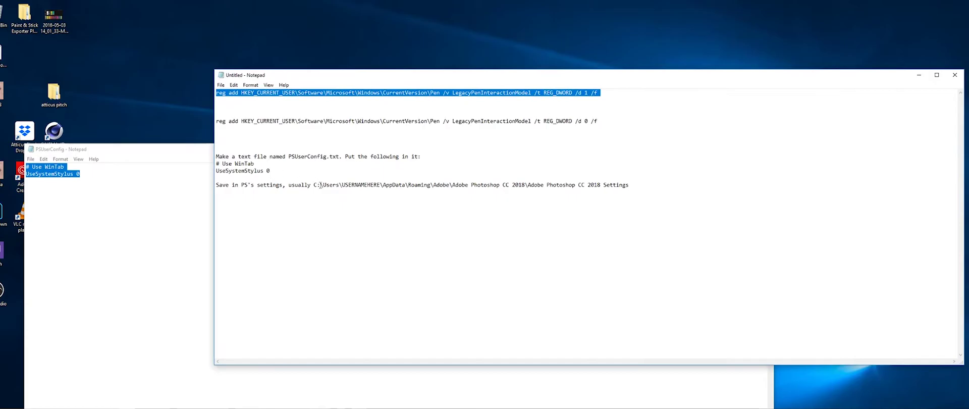
- Highlight the Photoshop settings folder path and its AppData\Roaming part, then return to Photoshop
{"action": "left_click_drag", "start_coordinate": [314, 186], "coordinate": [662, 187]}
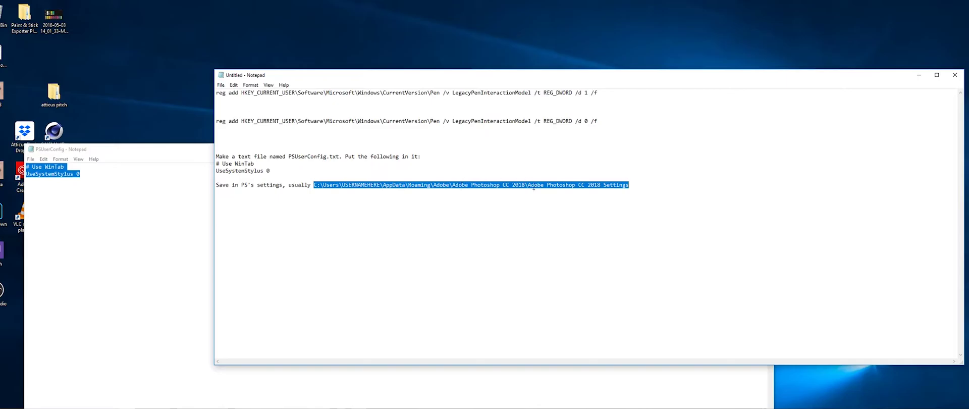
{"action": "left_click", "coordinate": [404, 215]}
{"action": "left_click_drag", "start_coordinate": [378, 185], "coordinate": [429, 184]}
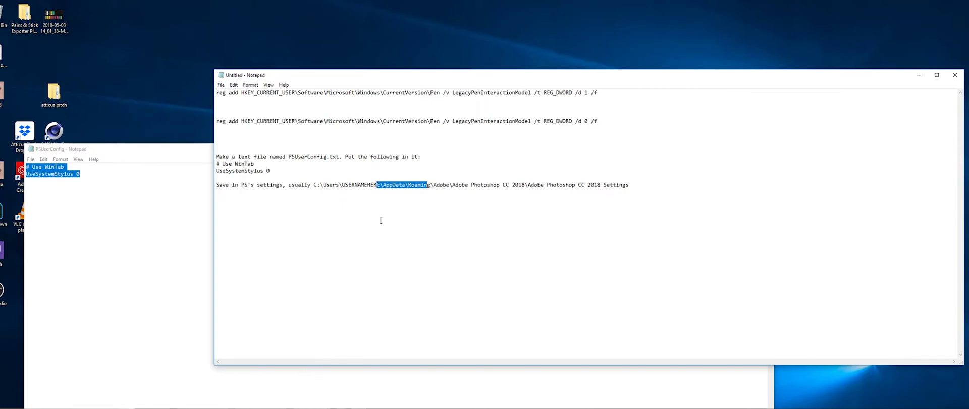
{"action": "left_click_drag", "start_coordinate": [103, 151], "coordinate": [94, 153]}
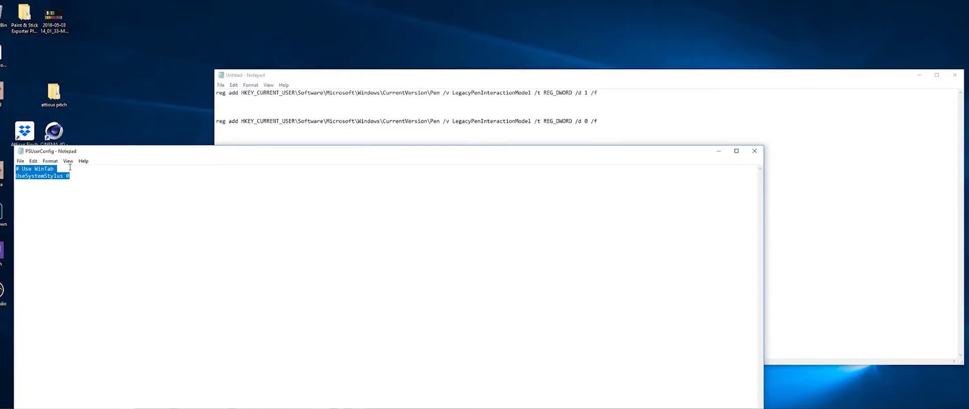
{"action": "left_click", "coordinate": [508, 82]}
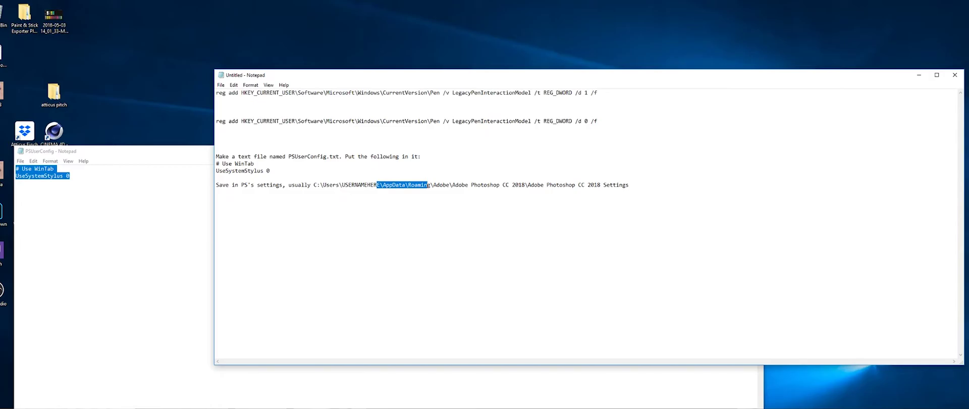
{"action": "left_click", "coordinate": [351, 405]}
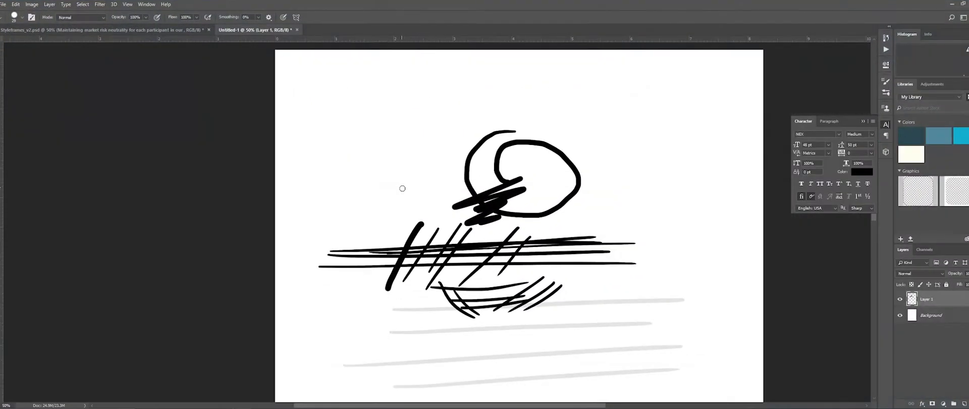
- Draw a k left of the circle, plus a 6 and a hash mark to its right
{"action": "mouse_move", "coordinate": [410, 180]}
{"action": "left_mouse_down"}
{"action": "mouse_move", "coordinate": [404, 200]}
{"action": "mouse_move", "coordinate": [420, 212]}
{"action": "left_mouse_up"}
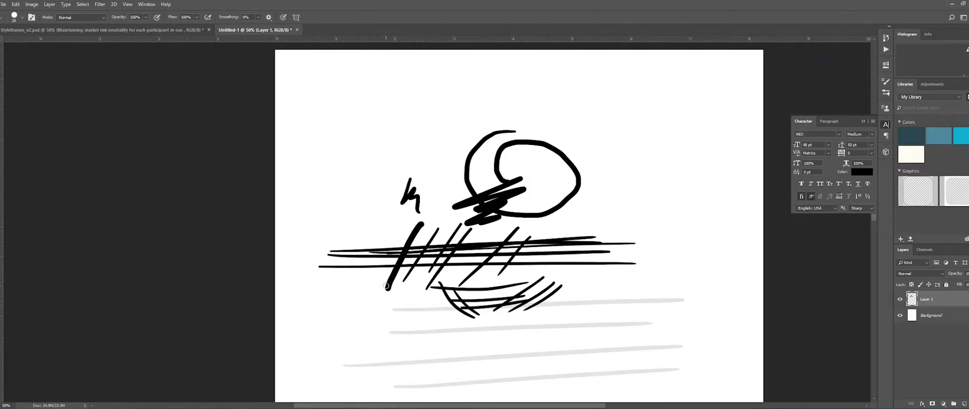
{"action": "mouse_move", "coordinate": [632, 132]}
{"action": "left_mouse_down"}
{"action": "mouse_move", "coordinate": [613, 156]}
{"action": "mouse_move", "coordinate": [619, 234]}
{"action": "left_mouse_up"}
{"action": "mouse_move", "coordinate": [637, 198]}
{"action": "left_mouse_down"}
{"action": "mouse_move", "coordinate": [632, 235]}
{"action": "mouse_move", "coordinate": [656, 248]}
{"action": "left_mouse_up"}
{"action": "left_click_drag", "start_coordinate": [673, 213], "coordinate": [666, 242]}
{"action": "left_click_drag", "start_coordinate": [597, 219], "coordinate": [687, 218]}
{"action": "left_click_drag", "start_coordinate": [599, 233], "coordinate": [704, 233]}
{"action": "left_click_drag", "start_coordinate": [600, 260], "coordinate": [701, 252]}
{"action": "mouse_move", "coordinate": [621, 276]}
{"action": "left_mouse_down"}
{"action": "mouse_move", "coordinate": [686, 269]}
{"action": "mouse_move", "coordinate": [624, 298]}
{"action": "left_mouse_up"}
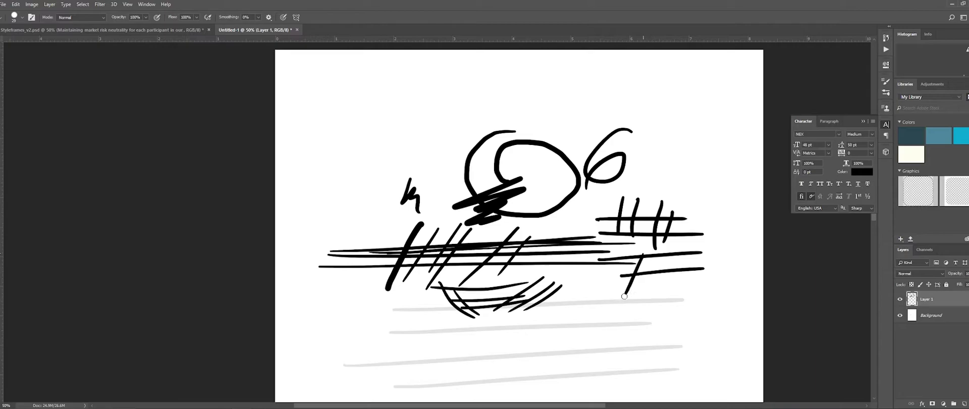
- Add two diagonal strokes and a long horizontal line across the lower hash
{"action": "left_click_drag", "start_coordinate": [673, 255], "coordinate": [645, 296]}
{"action": "left_click_drag", "start_coordinate": [675, 256], "coordinate": [631, 313]}
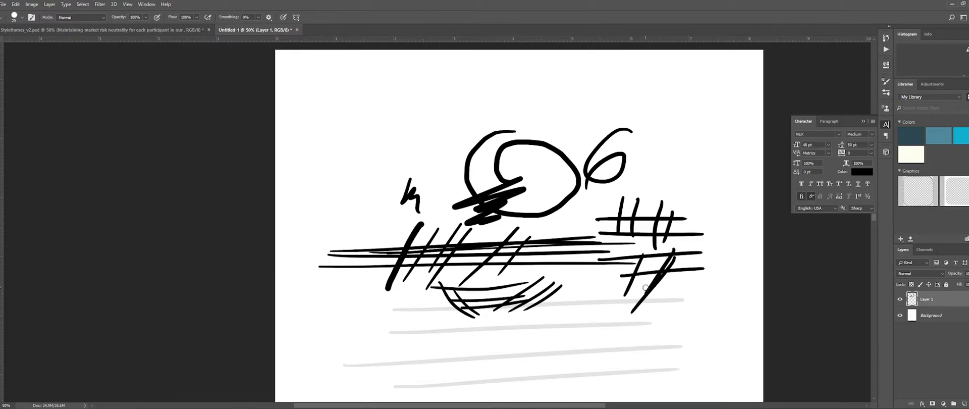
{"action": "left_click_drag", "start_coordinate": [581, 284], "coordinate": [709, 281]}
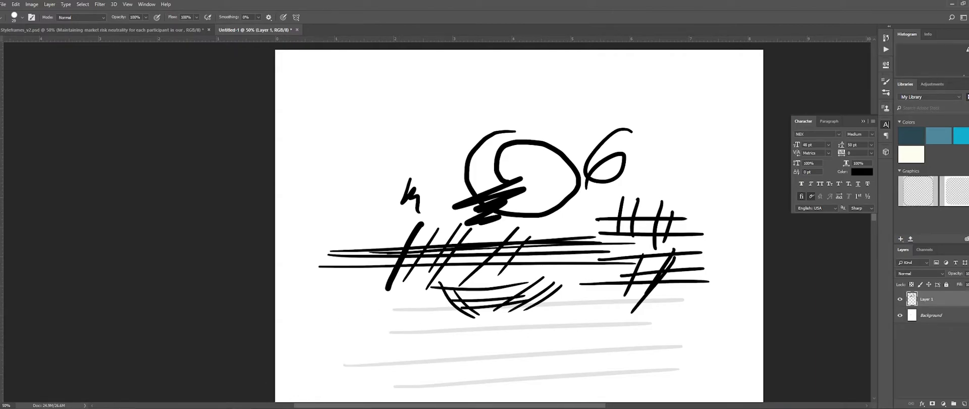
{"action": "mouse_move", "coordinate": [319, 406]}
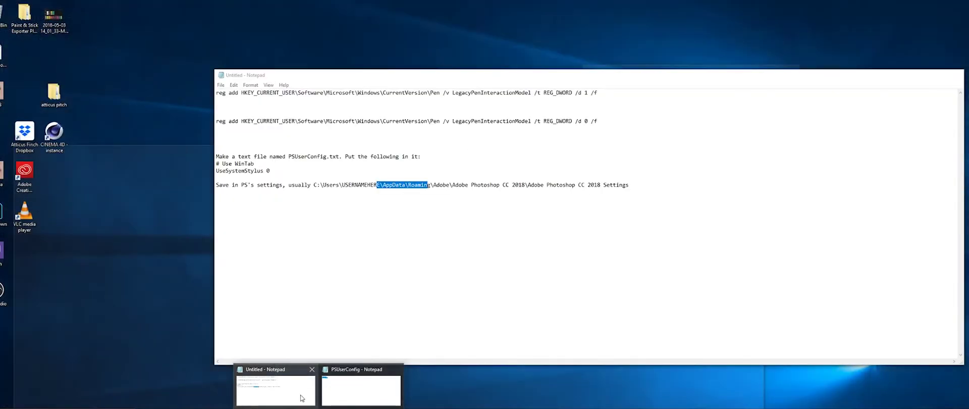
- Bring the Untitled Notepad notes over Photoshop and reposition the window over the canvas
{"action": "left_click", "coordinate": [300, 399]}
{"action": "left_click_drag", "start_coordinate": [658, 80], "coordinate": [649, 78]}
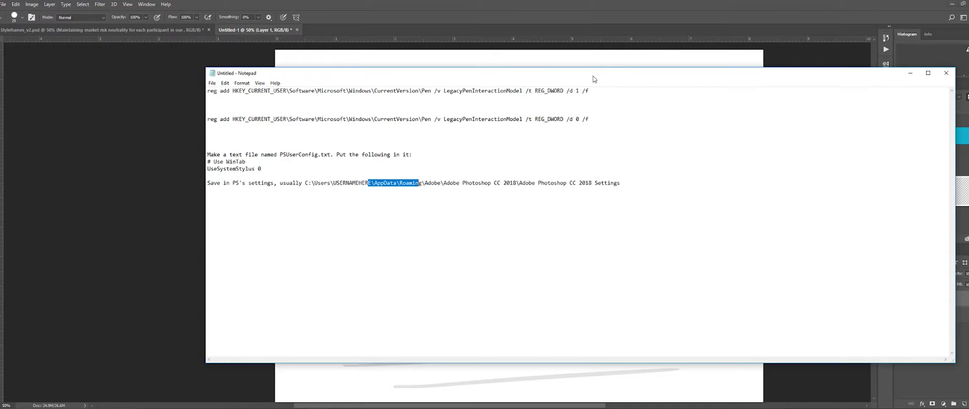
{"action": "mouse_move", "coordinate": [594, 79]}
{"action": "left_mouse_down"}
{"action": "mouse_move", "coordinate": [580, 83]}
{"action": "mouse_move", "coordinate": [587, 90]}
{"action": "mouse_move", "coordinate": [537, 168]}
{"action": "mouse_move", "coordinate": [528, 225]}
{"action": "mouse_move", "coordinate": [600, 165]}
{"action": "mouse_move", "coordinate": [585, 151]}
{"action": "left_mouse_up"}
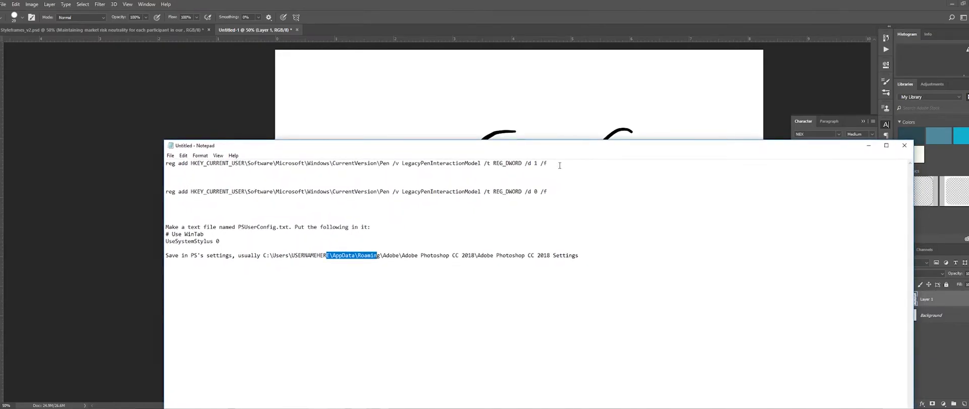
{"action": "left_click_drag", "start_coordinate": [585, 149], "coordinate": [586, 128]}
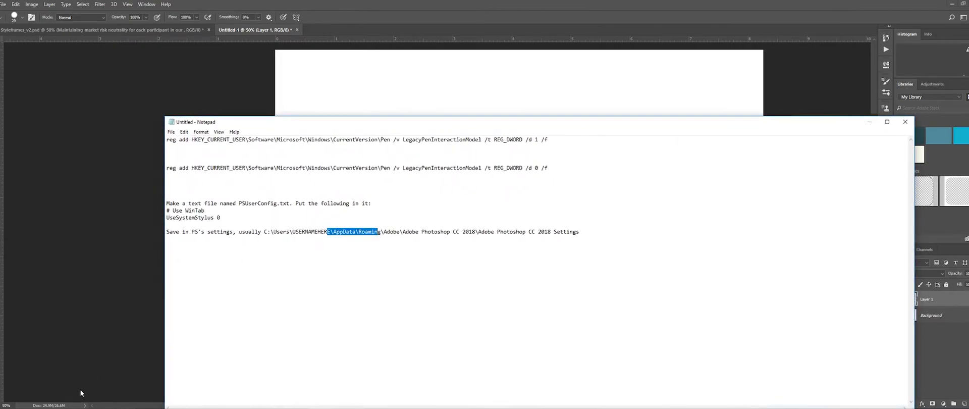
- Launch Command Prompt from Windows search with 'co' and move it to the right
{"action": "key", "text": "super+s"}
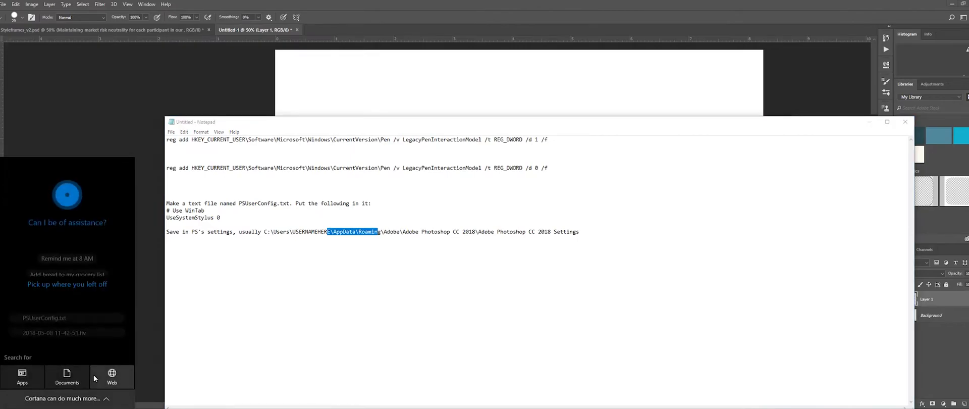
{"action": "type", "text": "co"}
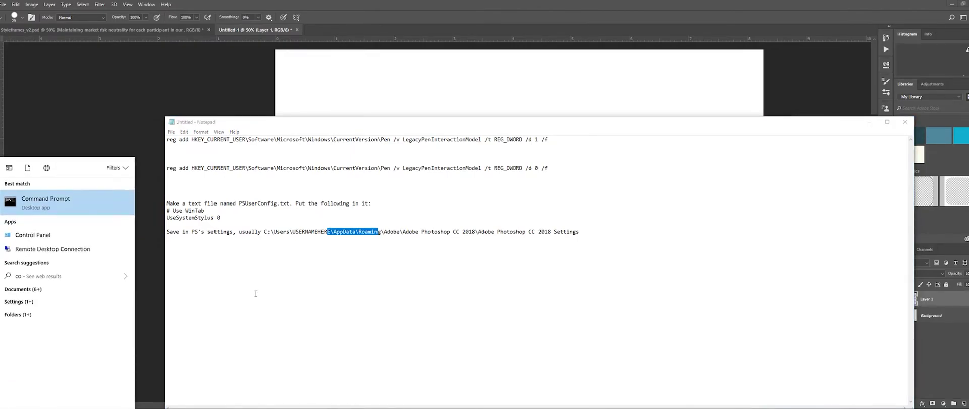
{"action": "key", "text": "Return"}
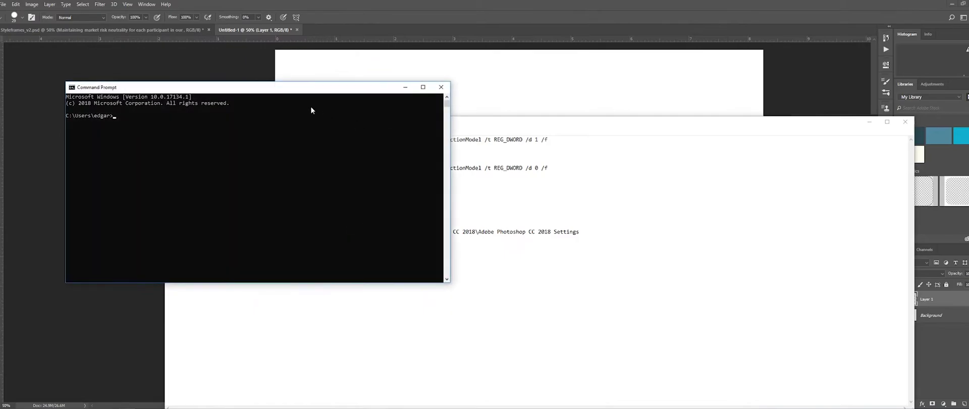
{"action": "left_click_drag", "start_coordinate": [227, 87], "coordinate": [716, 103]}
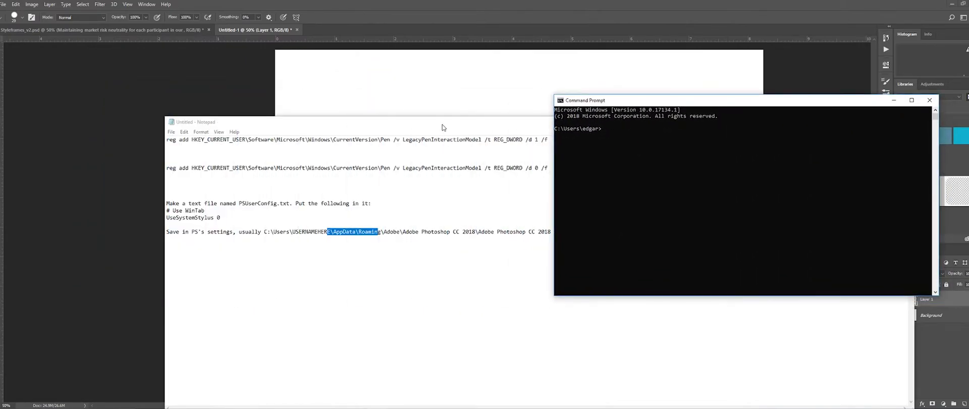
- Select the first reg add command line, including the LegacyPenInteractionModel value name, in the notes
{"action": "left_click_drag", "start_coordinate": [443, 127], "coordinate": [342, 108]}
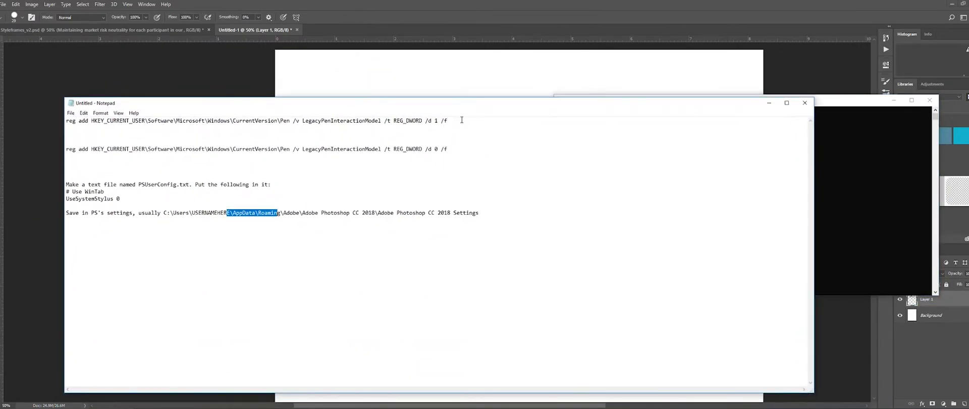
{"action": "left_click_drag", "start_coordinate": [461, 120], "coordinate": [65, 121]}
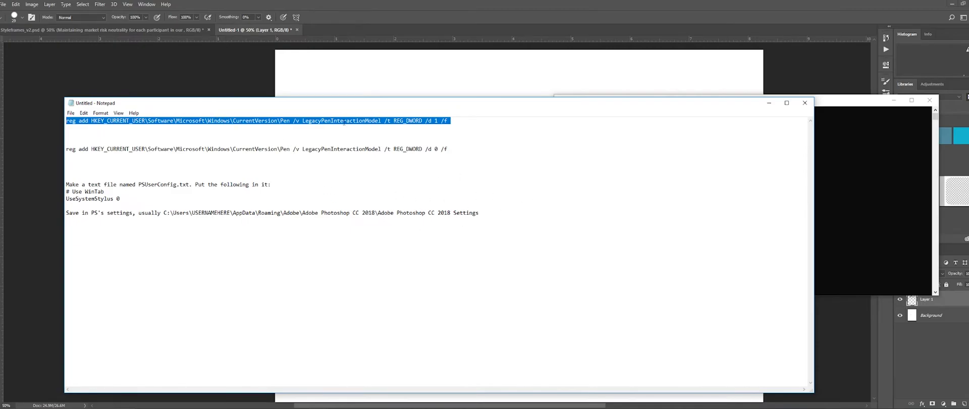
{"action": "left_click", "coordinate": [307, 132]}
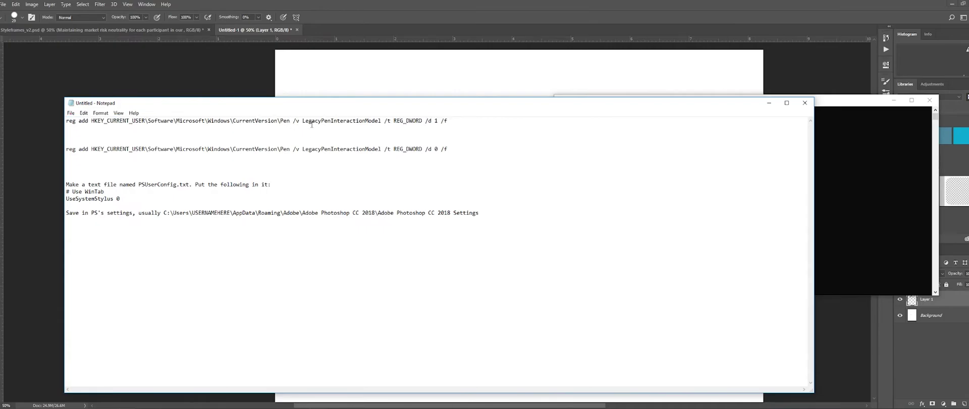
{"action": "left_click_drag", "start_coordinate": [296, 121], "coordinate": [381, 122]}
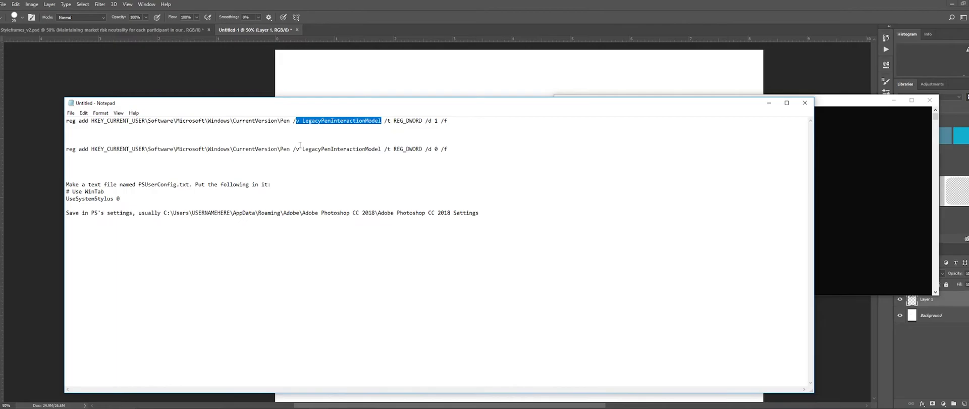
{"action": "left_click_drag", "start_coordinate": [475, 120], "coordinate": [68, 114]}
- Reveal Command Prompt, then select the second reg add line setting LegacyPenInteractionModel to 0
{"action": "left_click_drag", "start_coordinate": [199, 107], "coordinate": [228, 168]}
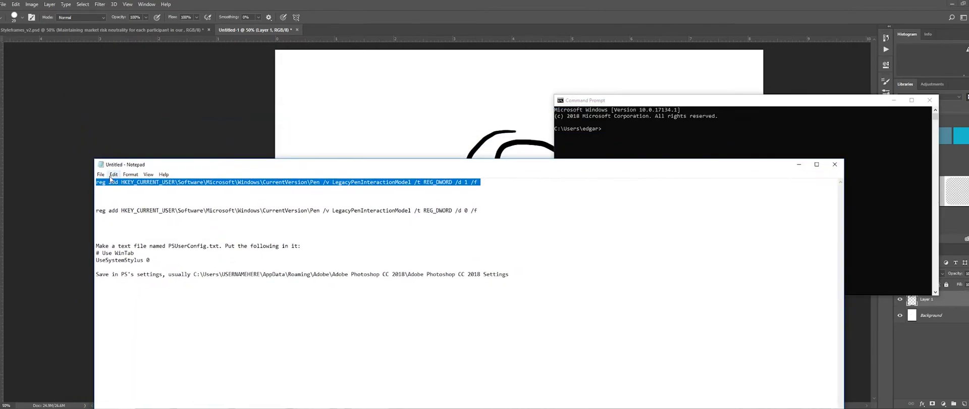
{"action": "left_click", "coordinate": [604, 128]}
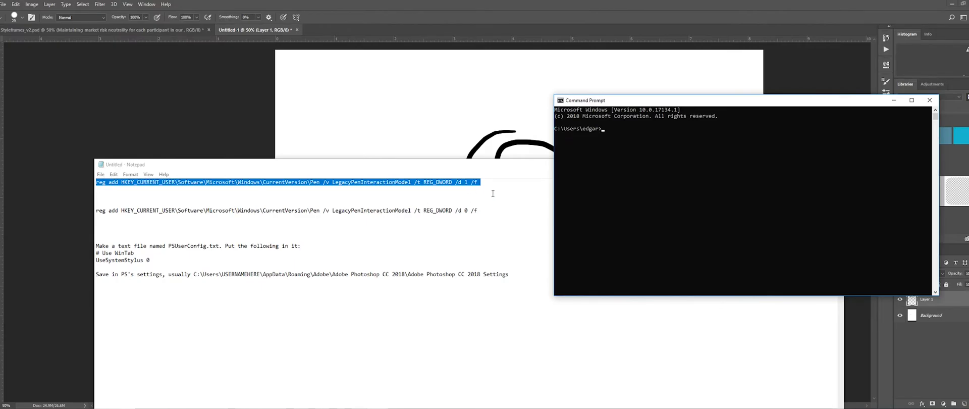
{"action": "left_click", "coordinate": [464, 191]}
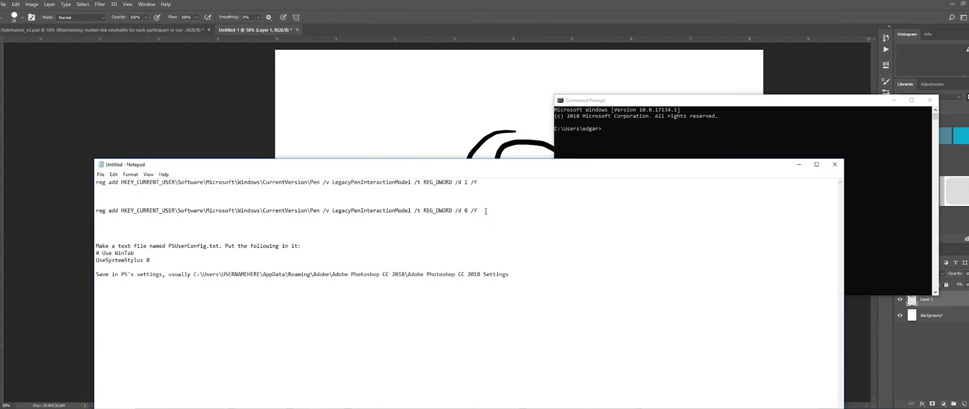
{"action": "left_click_drag", "start_coordinate": [482, 211], "coordinate": [92, 210]}
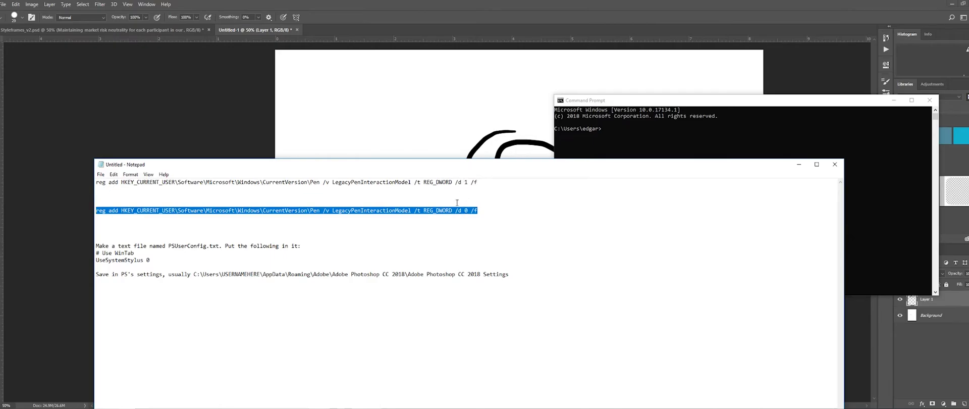
{"action": "left_click_drag", "start_coordinate": [455, 164], "coordinate": [422, 162]}
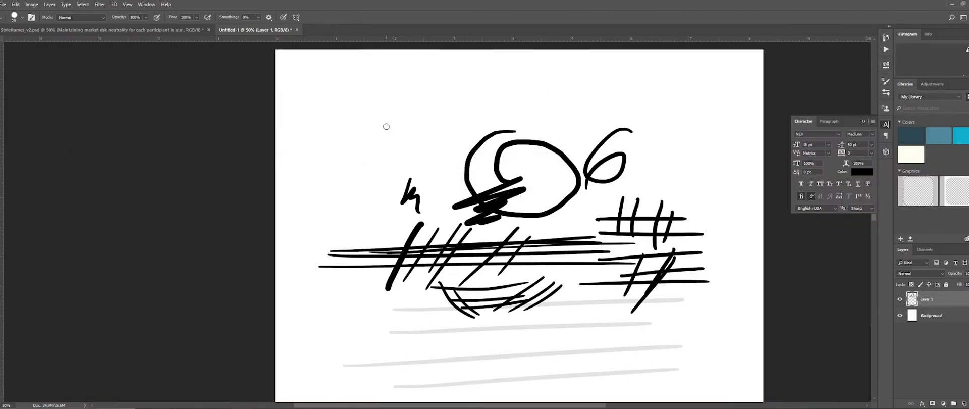
- Turn the k into lk and draw a small oval, zigzag and short line beside the 6
{"action": "left_click_drag", "start_coordinate": [386, 126], "coordinate": [379, 186]}
{"action": "mouse_move", "coordinate": [385, 178]}
{"action": "left_mouse_down"}
{"action": "mouse_move", "coordinate": [404, 152]}
{"action": "mouse_move", "coordinate": [412, 198]}
{"action": "left_mouse_up"}
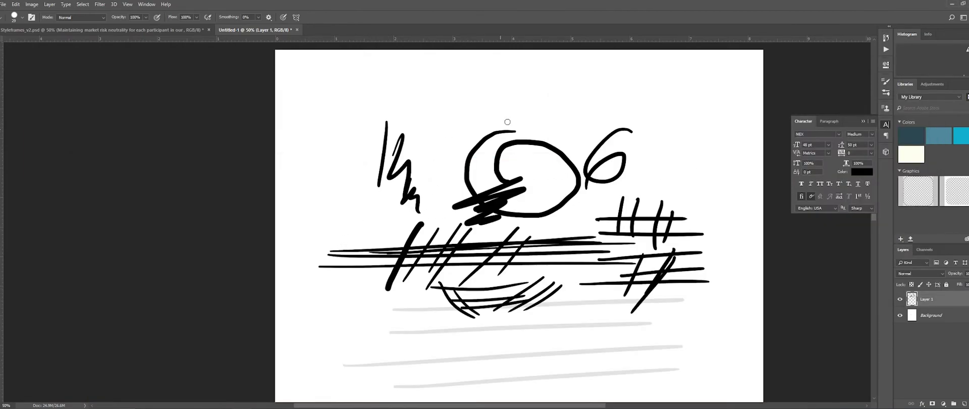
{"action": "left_click_drag", "start_coordinate": [677, 147], "coordinate": [668, 150]}
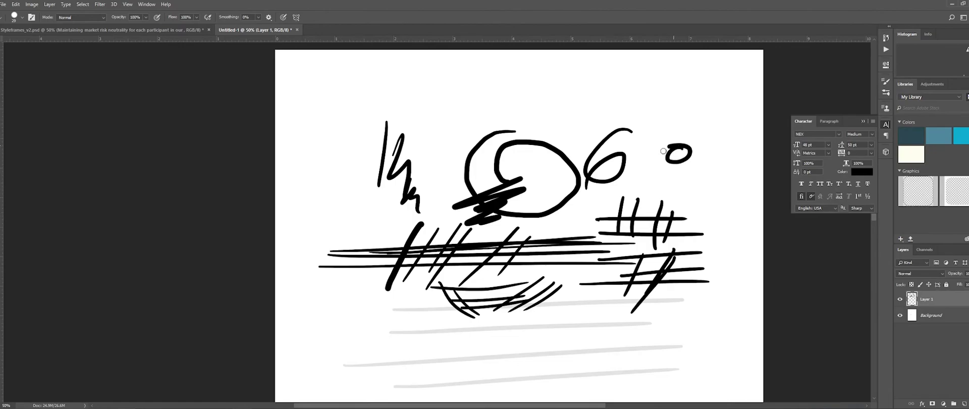
{"action": "left_click_drag", "start_coordinate": [681, 179], "coordinate": [696, 195]}
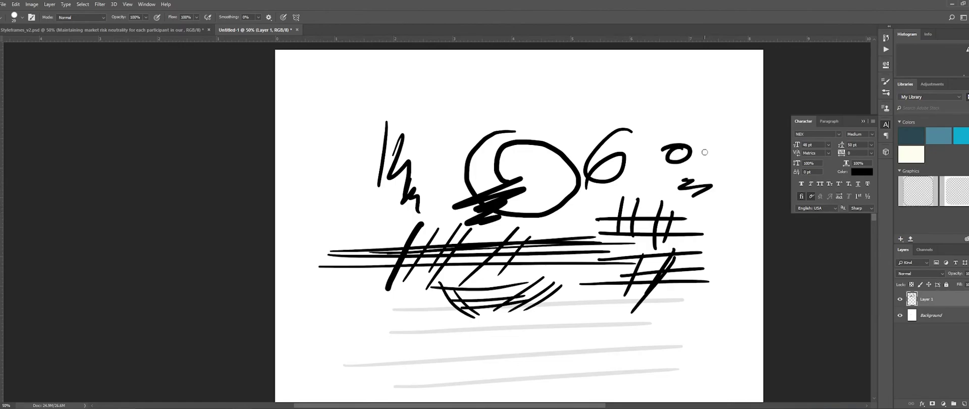
{"action": "left_click_drag", "start_coordinate": [713, 144], "coordinate": [711, 168]}
- Draw a # above the circle, then a b and another # inside it
{"action": "left_click_drag", "start_coordinate": [505, 100], "coordinate": [471, 140]}
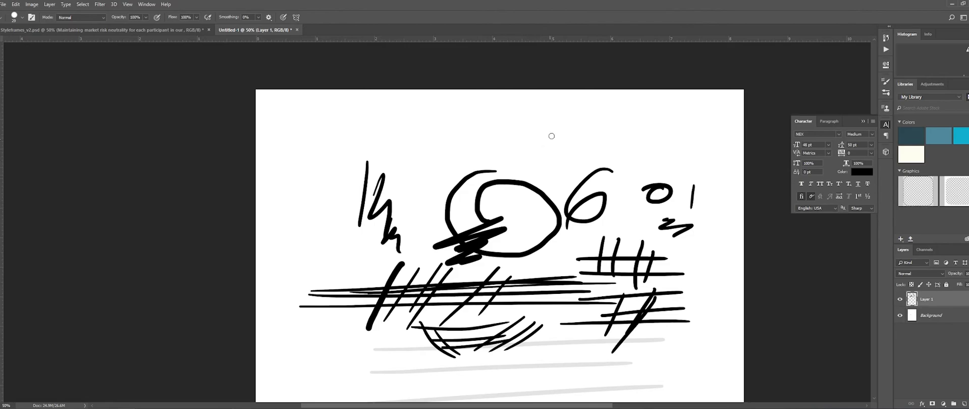
{"action": "mouse_move", "coordinate": [513, 112]}
{"action": "left_mouse_down"}
{"action": "mouse_move", "coordinate": [512, 161]}
{"action": "mouse_move", "coordinate": [526, 165]}
{"action": "left_mouse_up"}
{"action": "left_click_drag", "start_coordinate": [491, 135], "coordinate": [564, 134]}
{"action": "left_click_drag", "start_coordinate": [499, 149], "coordinate": [573, 141]}
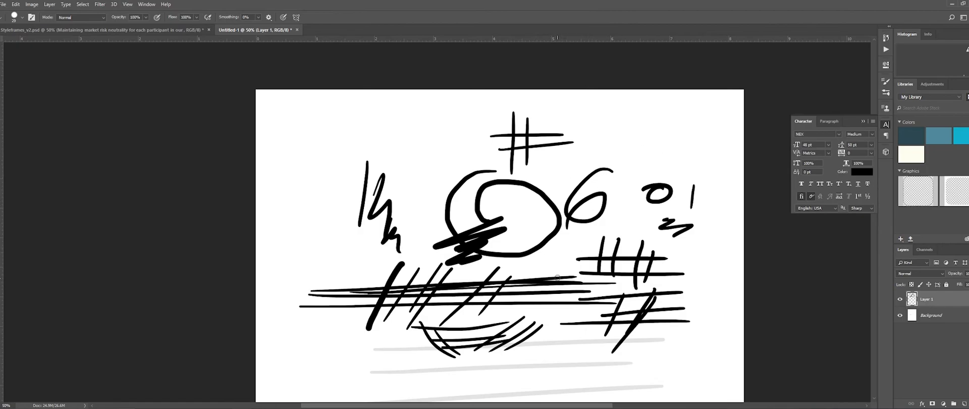
{"action": "left_click_drag", "start_coordinate": [518, 214], "coordinate": [542, 262]}
{"action": "left_click_drag", "start_coordinate": [556, 235], "coordinate": [552, 277]}
{"action": "left_click_drag", "start_coordinate": [539, 254], "coordinate": [599, 255]}
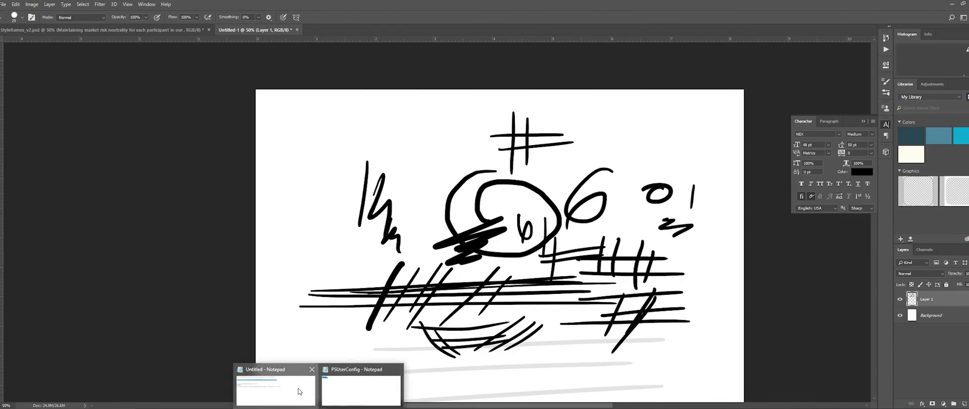
{"action": "left_click", "coordinate": [278, 390]}
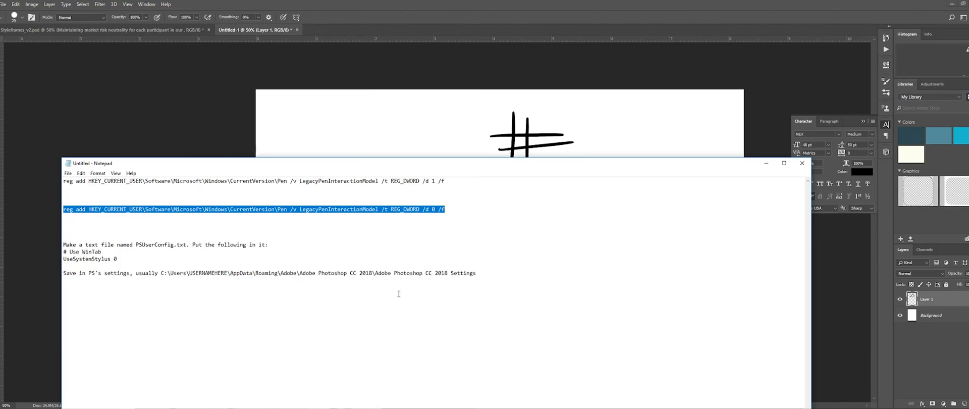
{"action": "left_click", "coordinate": [766, 164]}
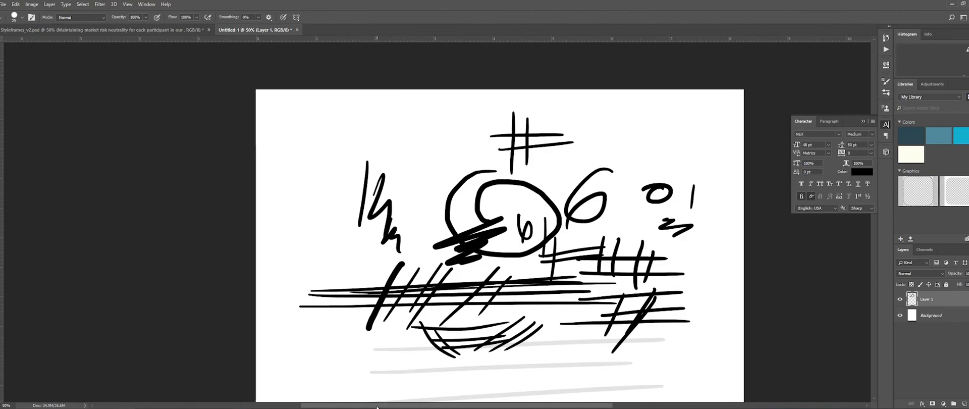
- Draw a # with a looped 0 at top left and slanted vertical strokes beneath it
{"action": "mouse_move", "coordinate": [376, 407]}
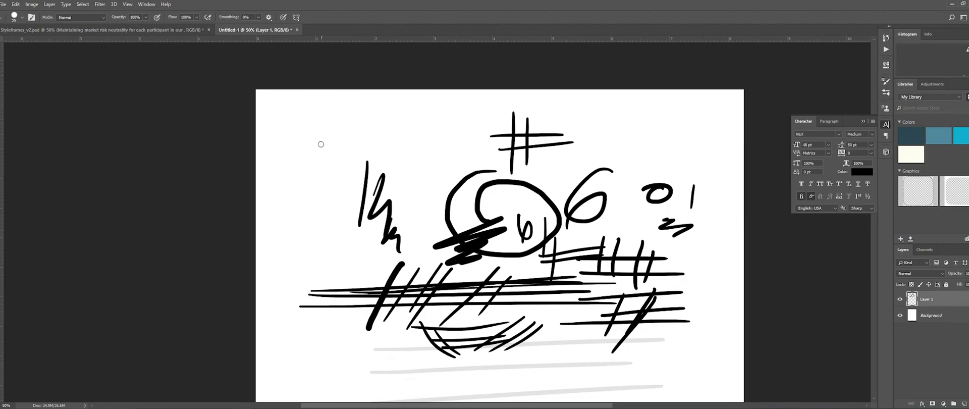
{"action": "left_click_drag", "start_coordinate": [319, 138], "coordinate": [322, 206]}
{"action": "left_click_drag", "start_coordinate": [346, 137], "coordinate": [343, 199]}
{"action": "left_click_drag", "start_coordinate": [282, 173], "coordinate": [420, 147]}
{"action": "mouse_move", "coordinate": [280, 194]}
{"action": "left_mouse_down"}
{"action": "mouse_move", "coordinate": [447, 162]}
{"action": "mouse_move", "coordinate": [401, 166]}
{"action": "left_mouse_up"}
{"action": "left_click_drag", "start_coordinate": [303, 217], "coordinate": [294, 276]}
{"action": "mouse_move", "coordinate": [323, 229]}
{"action": "left_mouse_down"}
{"action": "mouse_move", "coordinate": [317, 277]}
{"action": "mouse_move", "coordinate": [328, 292]}
{"action": "left_mouse_up"}
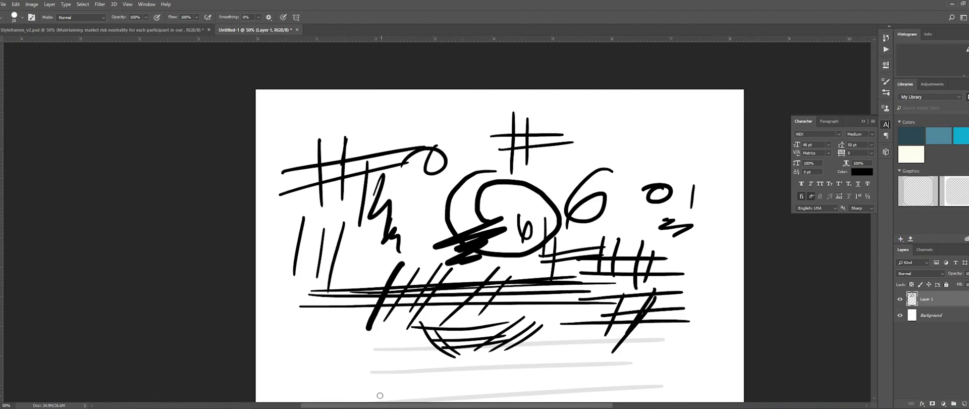